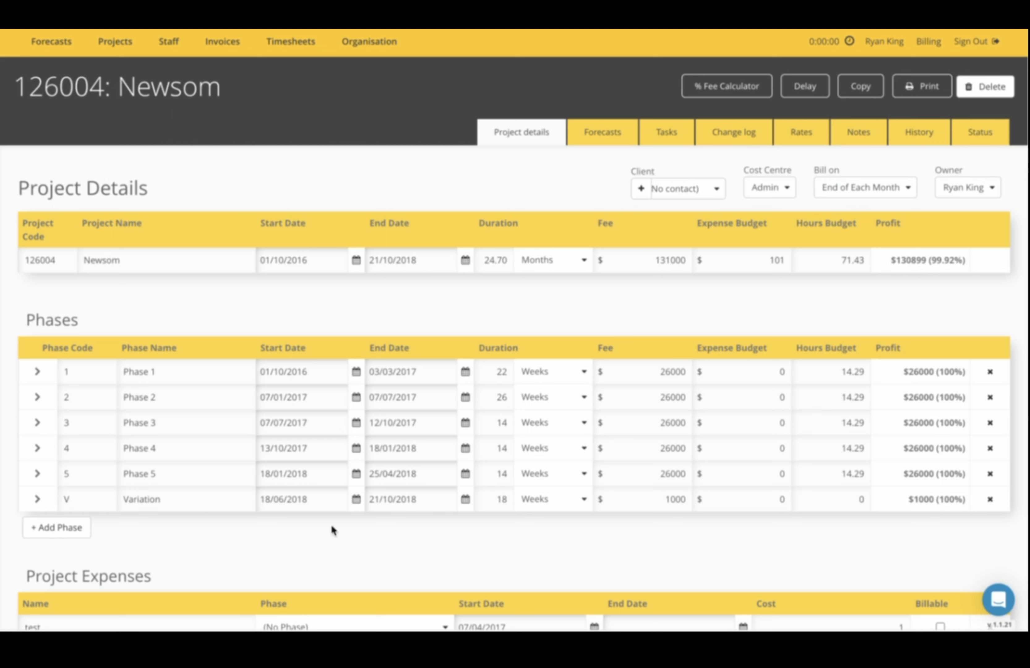
# Try a project fee of 1310000 and restore the original amount
pyautogui.click(689, 262)
pyautogui.write('0')
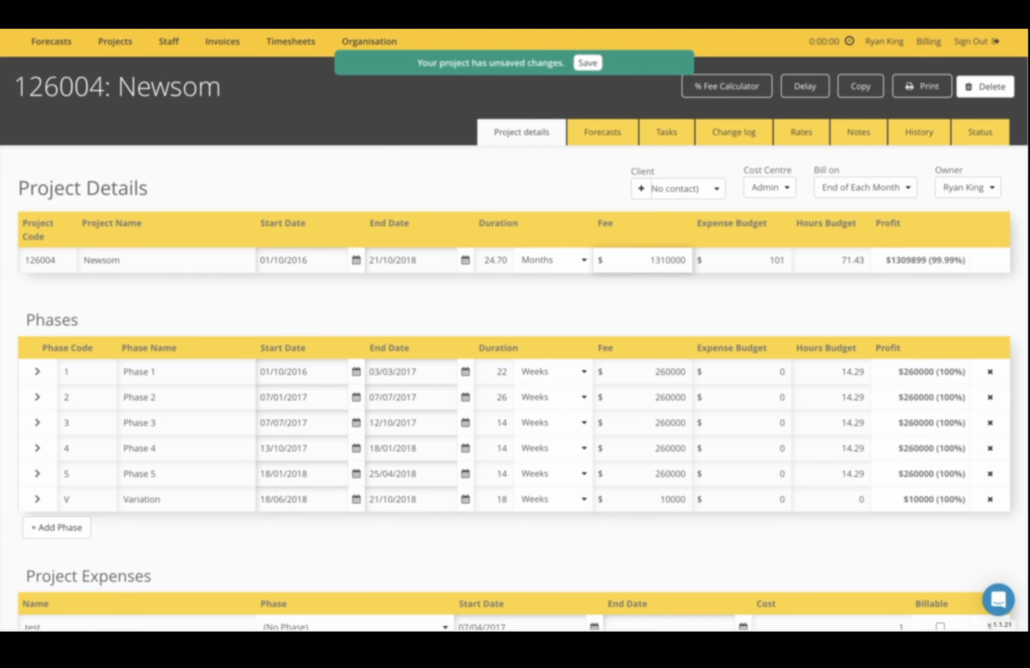
pyautogui.press('BackSpace')
pyautogui.write('0')
pyautogui.press('BackSpace')
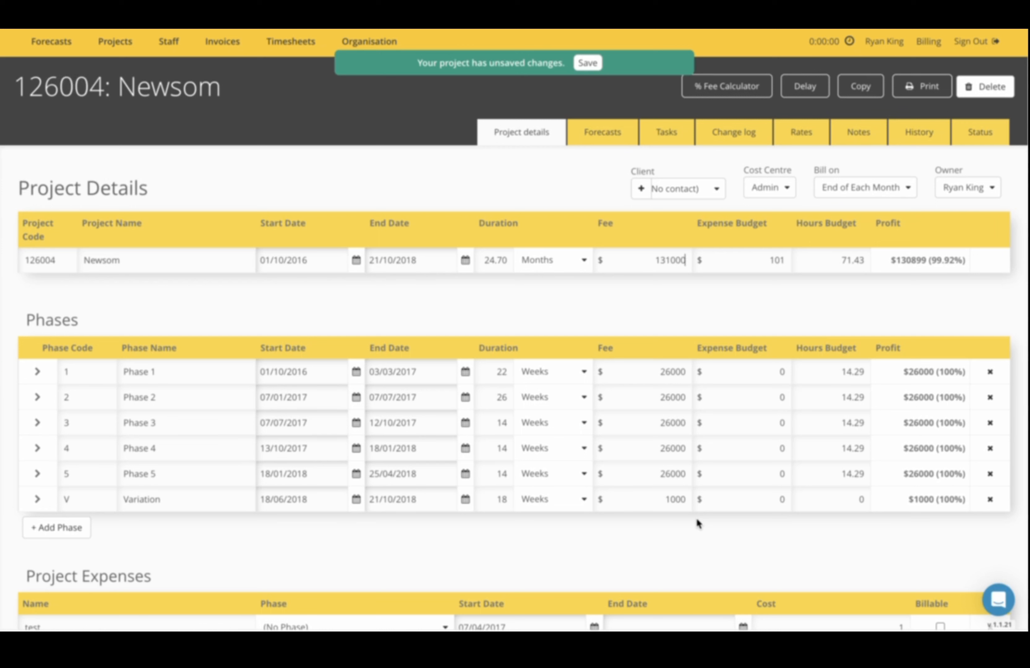
# Open the Fee Calculator and exclude the Variation phase from the calculation
pyautogui.click(730, 90)
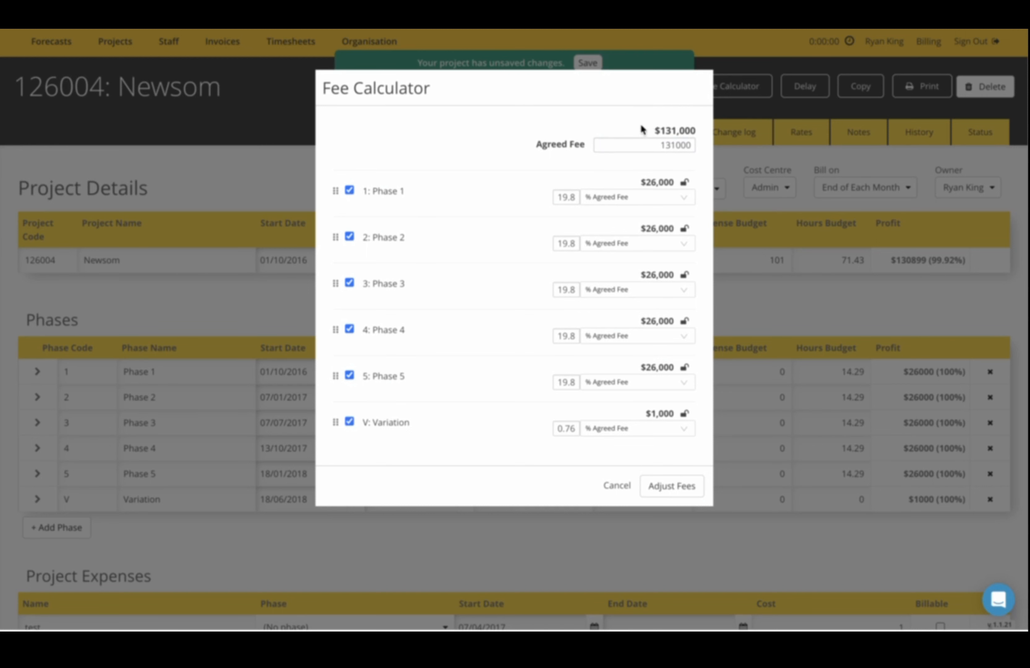
pyautogui.click(628, 197)
pyautogui.click(565, 197)
pyautogui.click(349, 422)
pyautogui.click(349, 422)
pyautogui.click(688, 151)
pyautogui.click(350, 423)
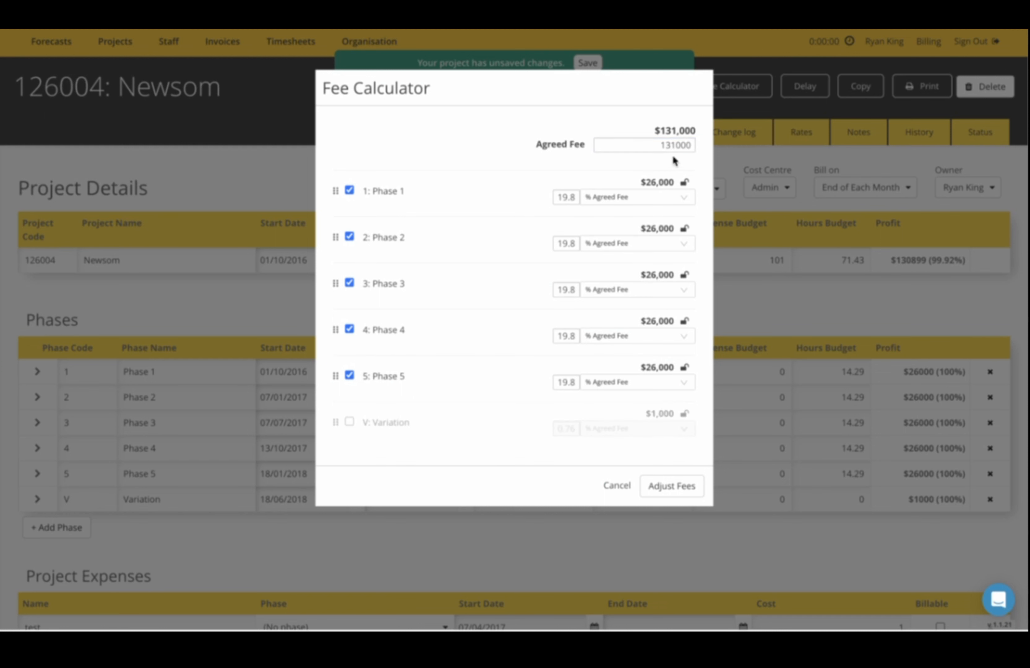
# Try an agreed fee of 1310000 in the Fee Calculator and restore the original amount
pyautogui.click(688, 145)
pyautogui.write('0')
pyautogui.press('BackSpace')
pyautogui.write('0')
pyautogui.press('BackSpace')
# Set Phases 1 to 5 to 20% of the agreed fee each
pyautogui.doubleClick(567, 197)
pyautogui.write('20')
pyautogui.doubleClick(573, 243)
pyautogui.write('20')
pyautogui.doubleClick(561, 290)
pyautogui.write('20')
pyautogui.click(508, 409)
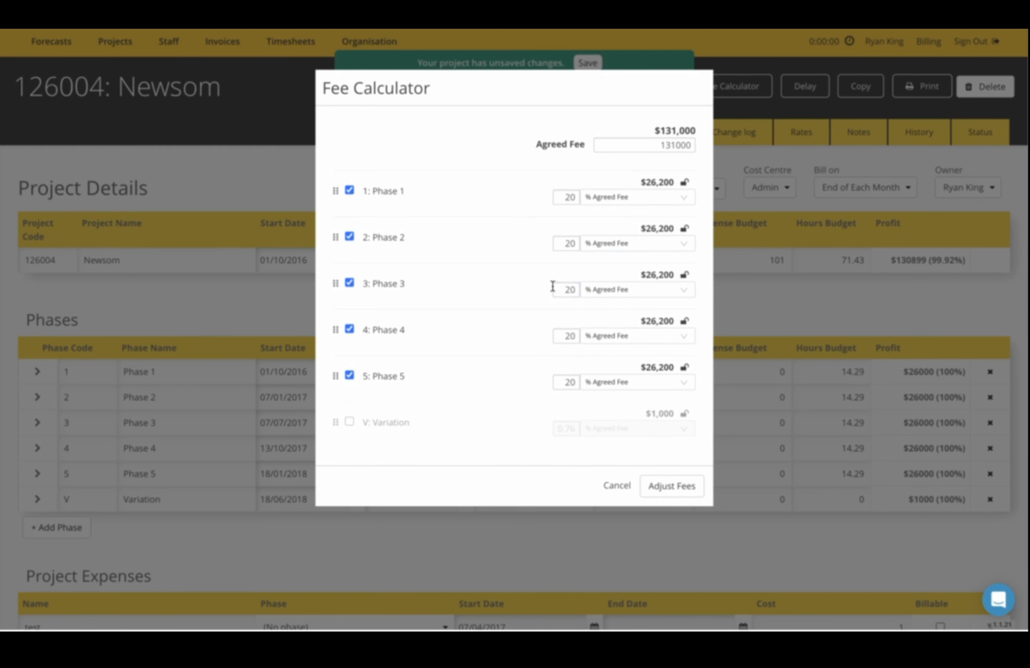
# Enter the agreed fee as the formula 1200000*10%
pyautogui.click(664, 144)
pyautogui.doubleClick(679, 146)
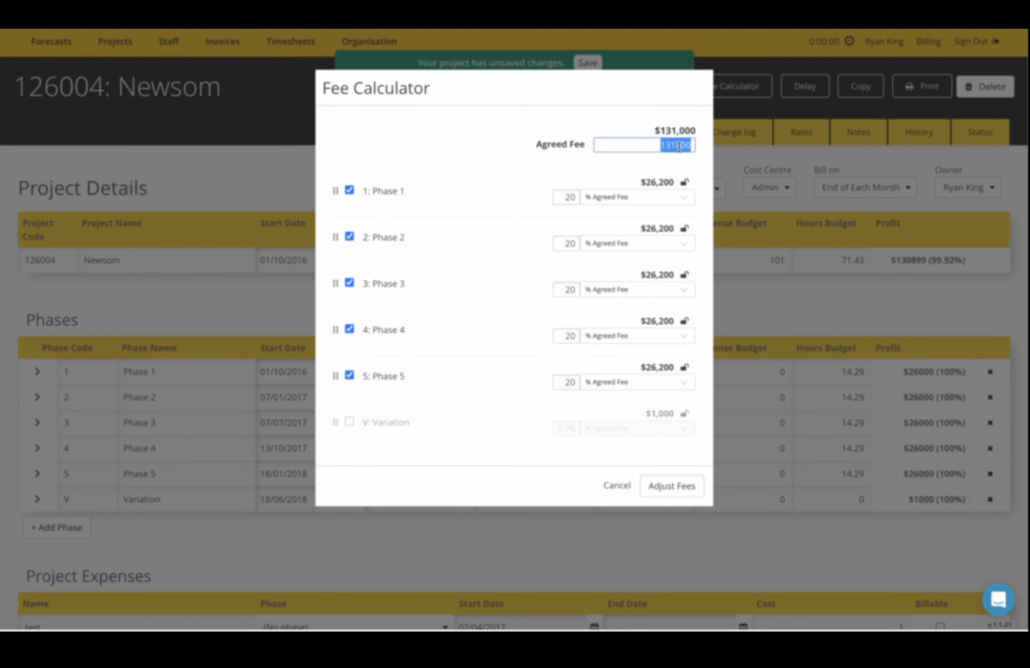
pyautogui.write('12')
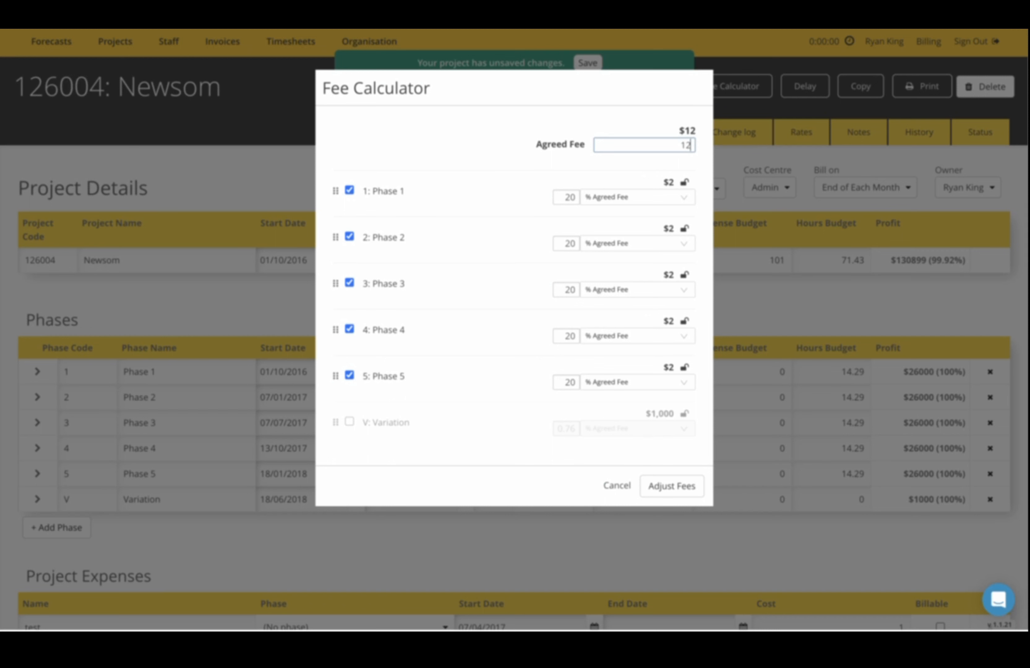
pyautogui.write('00000')
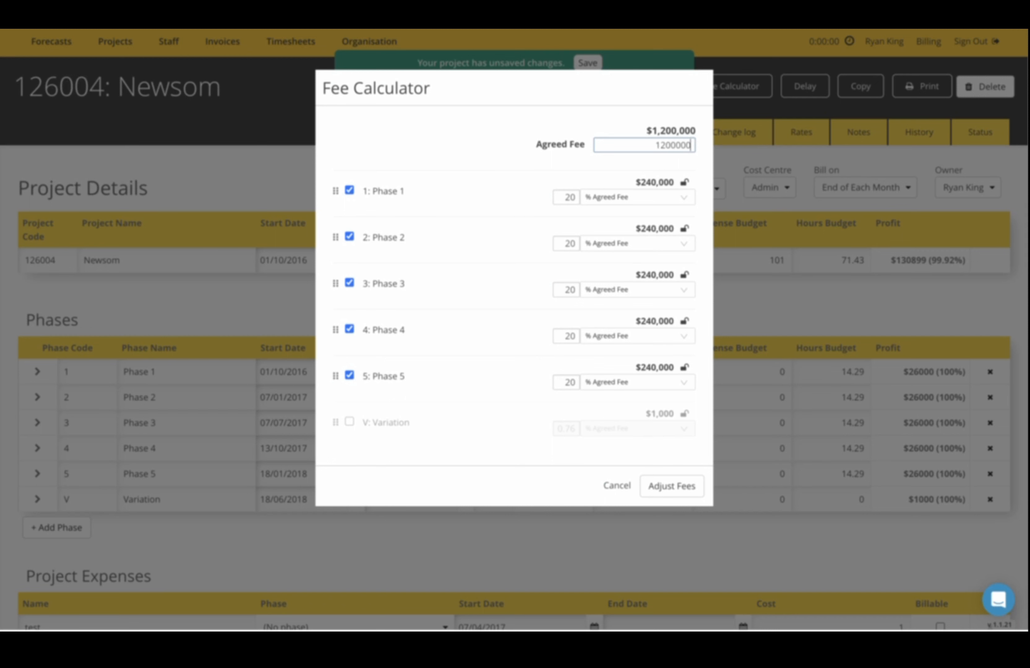
pyautogui.write('*10%')
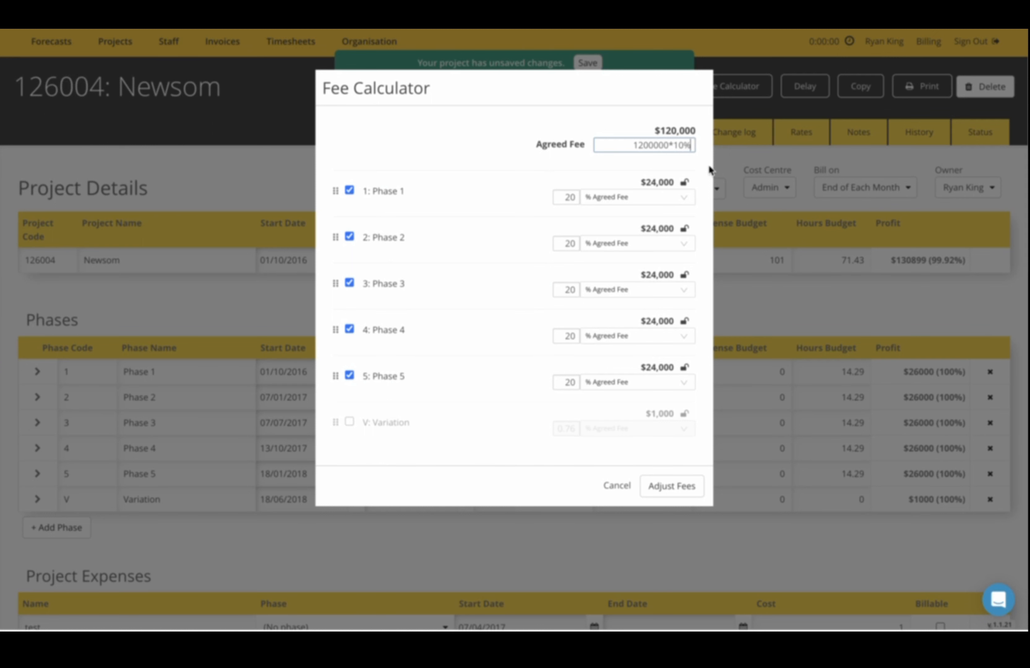
# Replace the base amount in the agreed fee formula with 160*6000, keeping the 10% factor
pyautogui.doubleClick(647, 146)
pyautogui.write('160')
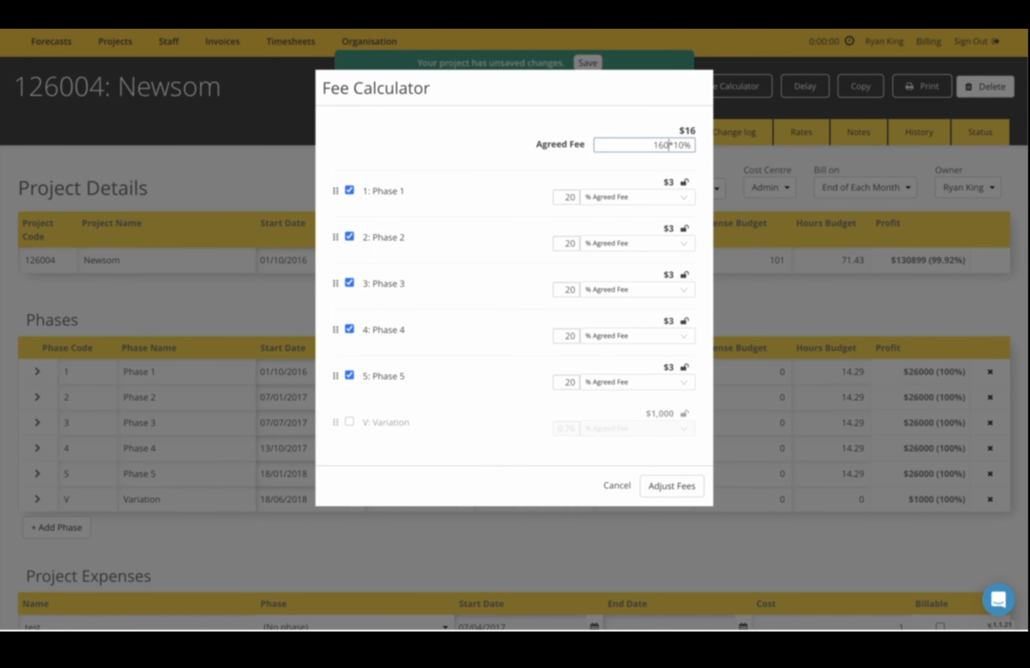
pyautogui.write('*6')
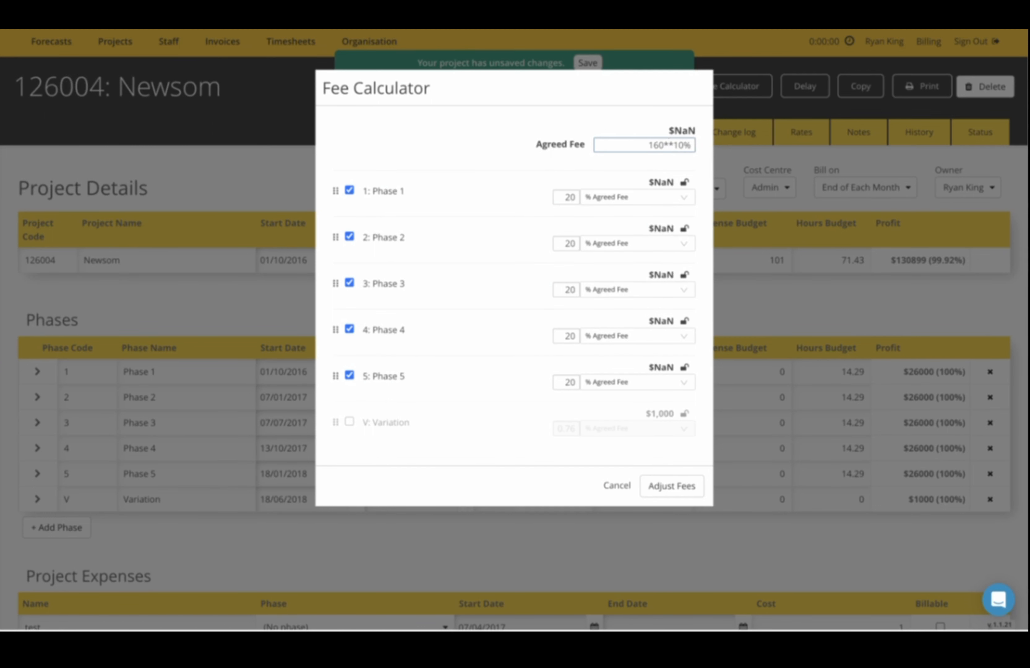
pyautogui.write('000')
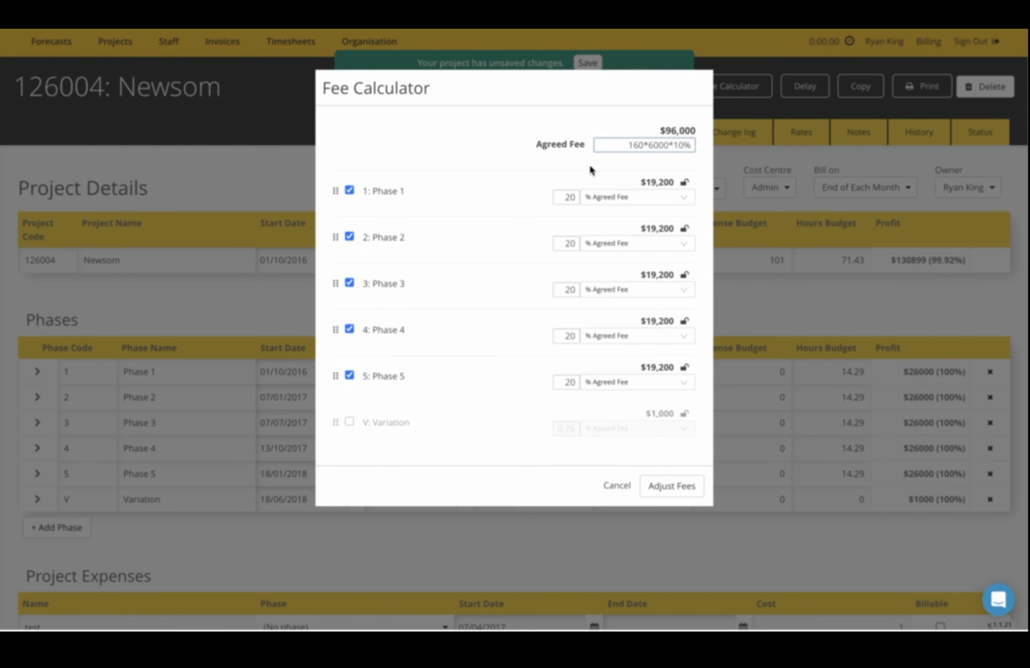
# Change the first factor of the agreed fee formula to 180, giving 180*6000*10%
pyautogui.click(645, 156)
pyautogui.click(651, 152)
pyautogui.press('BackSpace')
pyautogui.write('8')
# Set Phase 2 to be calculated as % Agreed Fee Less Previous
pyautogui.click(610, 202)
pyautogui.click(635, 248)
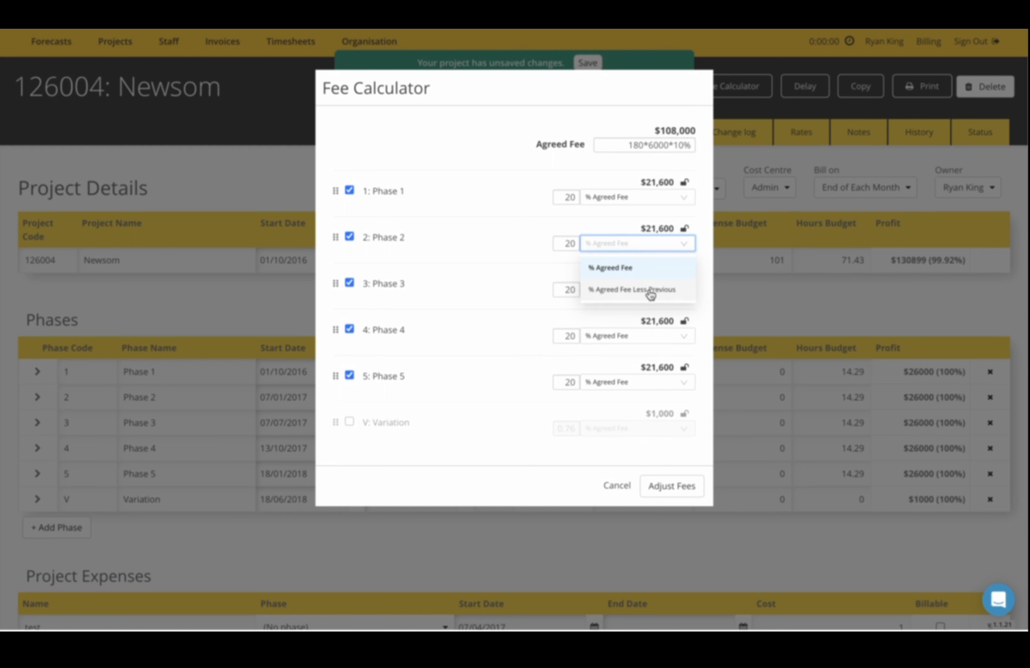
pyautogui.click(644, 291)
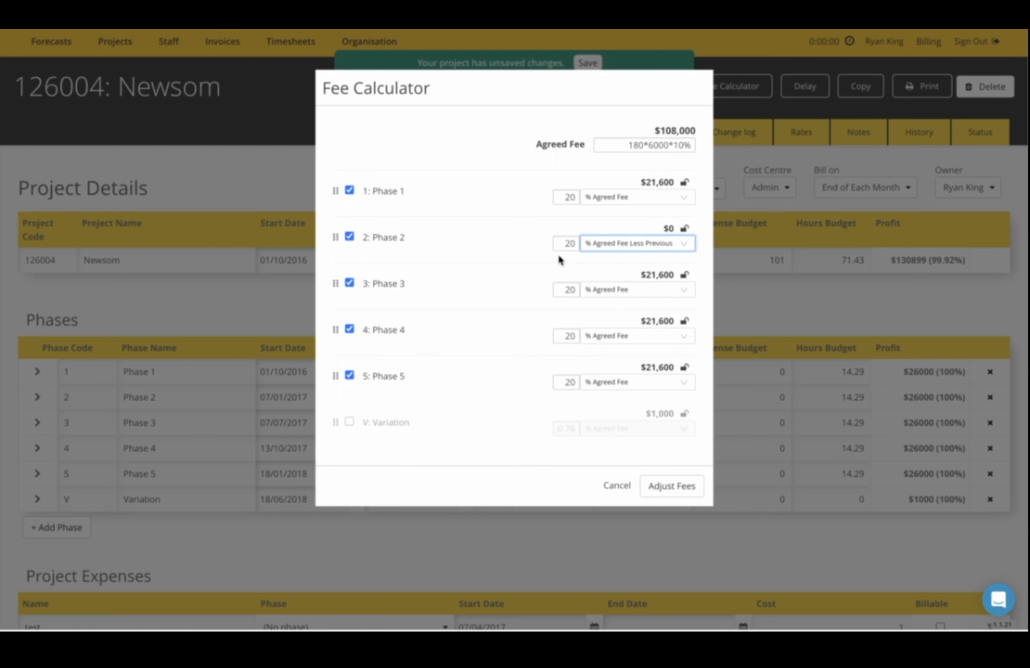
# Try moving Phase 2 below Phase 3 and restore the original phase order
pyautogui.click(571, 245)
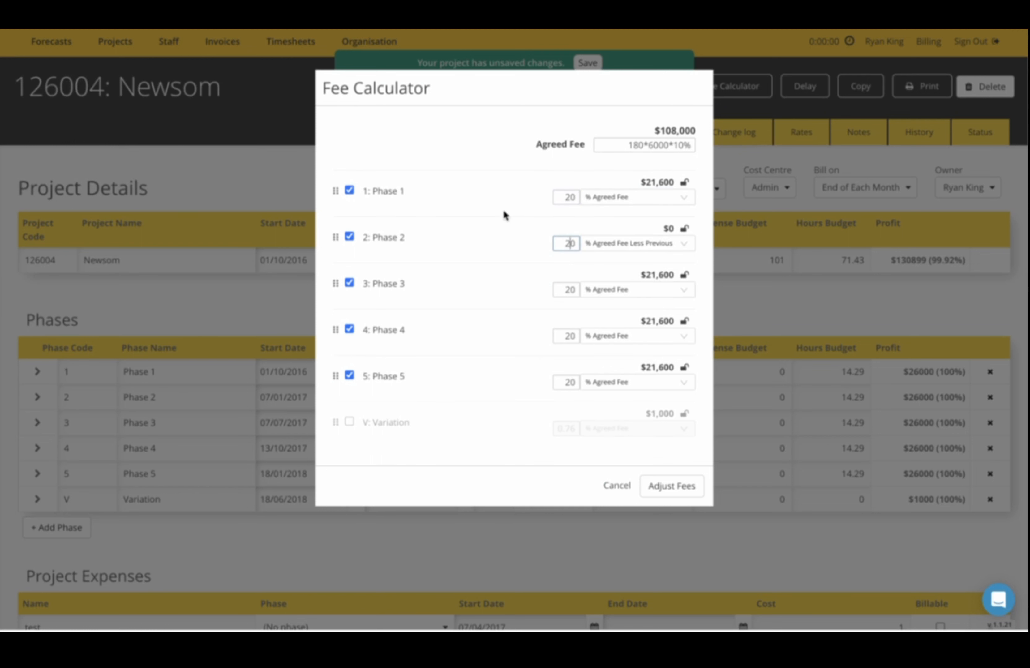
pyautogui.moveTo(335, 240); pyautogui.dragTo(338, 299)
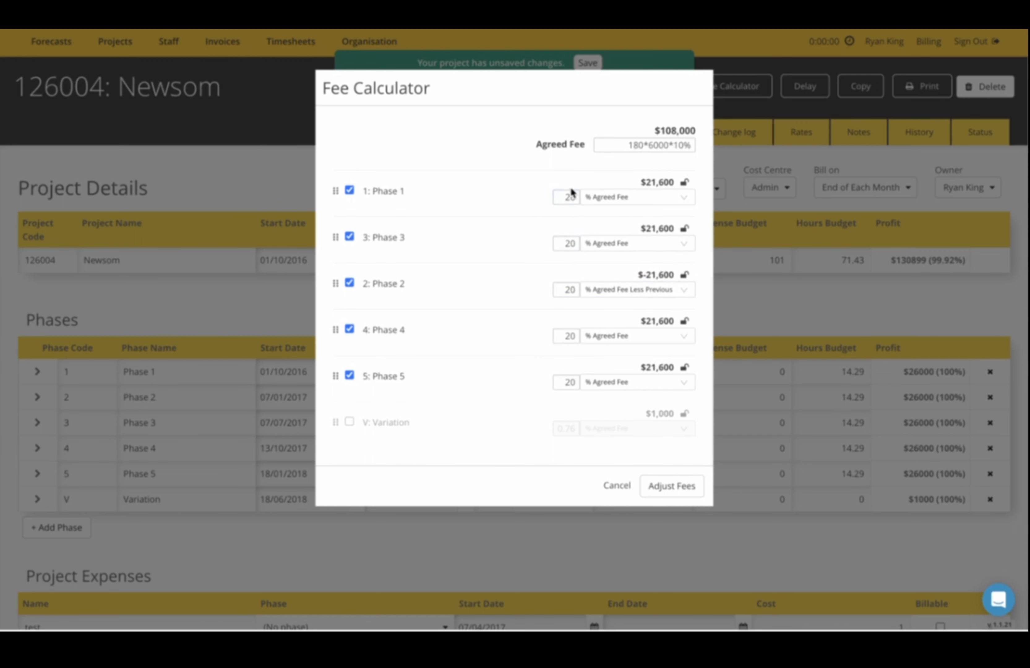
pyautogui.moveTo(336, 284); pyautogui.dragTo(336, 237)
# Set Phases 3, 4 and 5 to be calculated as % Agreed Fee Less Previous
pyautogui.click(624, 296)
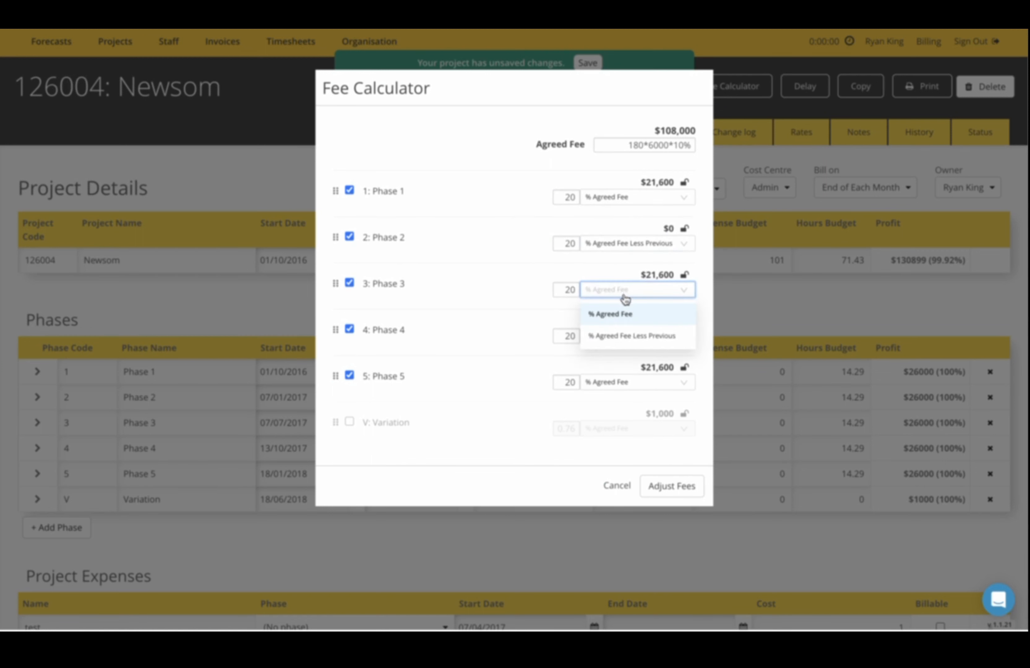
pyautogui.click(631, 336)
pyautogui.click(625, 337)
pyautogui.click(623, 380)
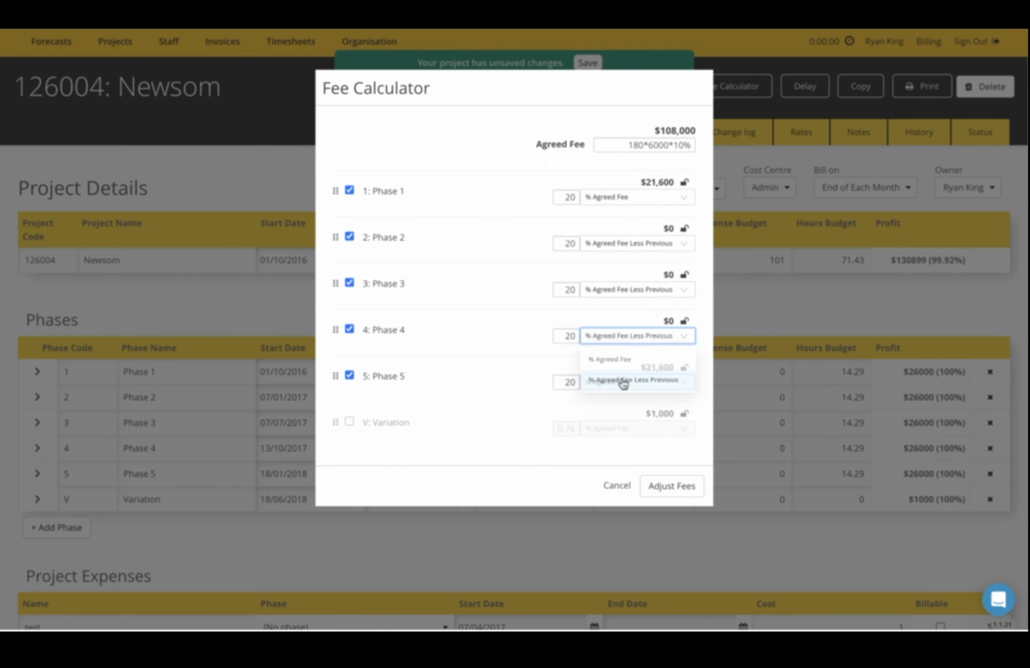
pyautogui.click(624, 383)
pyautogui.click(613, 428)
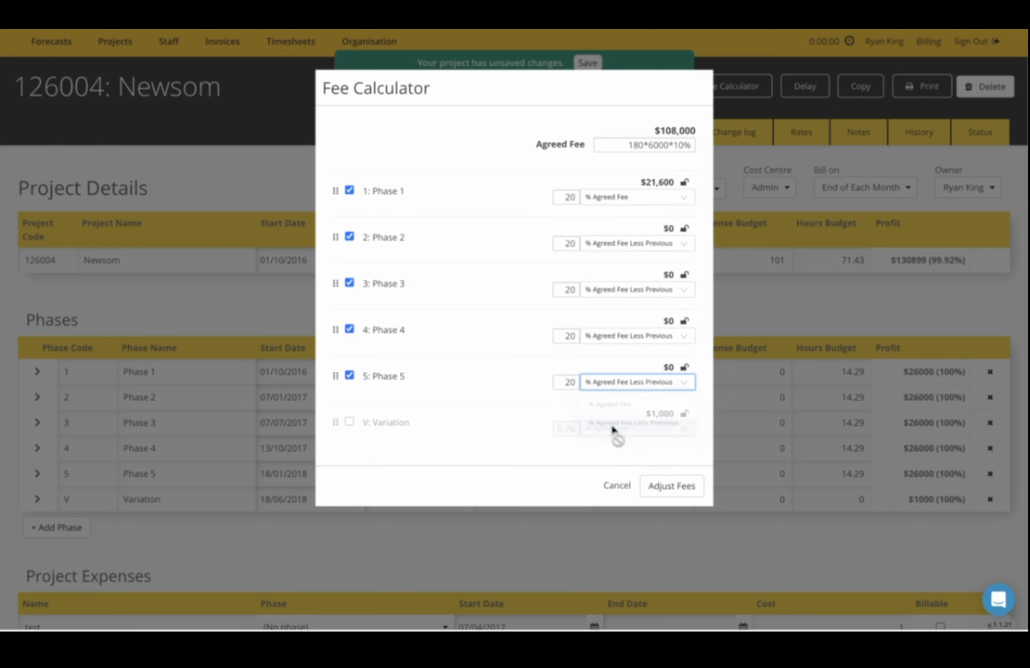
# Set the cumulative percentages to 40 for Phase 2, 60 for Phase 3, 80 for Phase 4 and 100 for Phase 5
pyautogui.doubleClick(576, 251)
pyautogui.write('40')
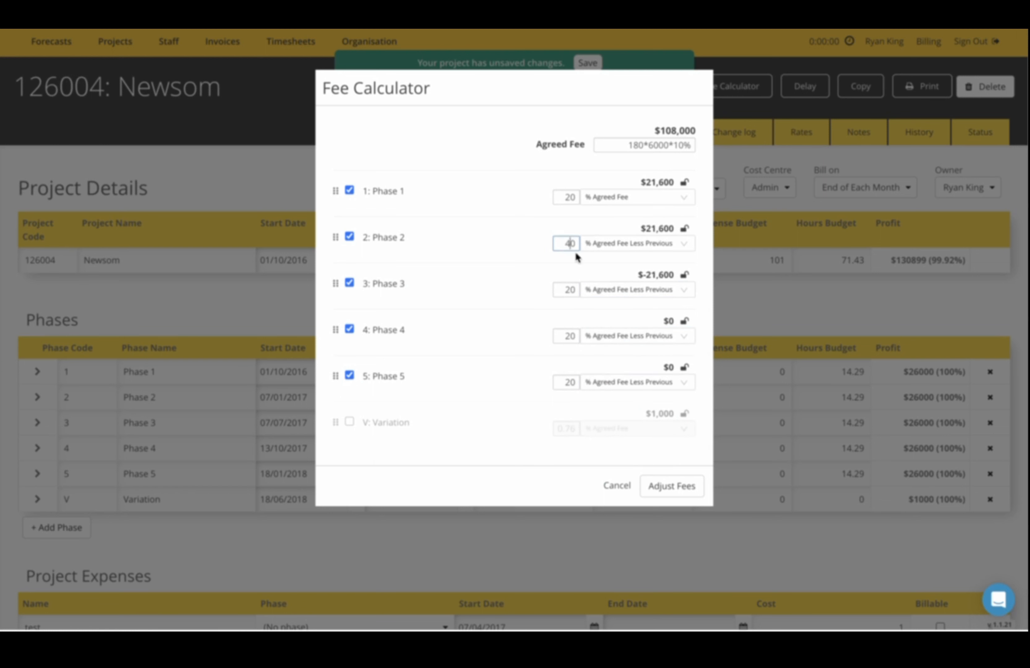
pyautogui.doubleClick(569, 289)
pyautogui.write('60')
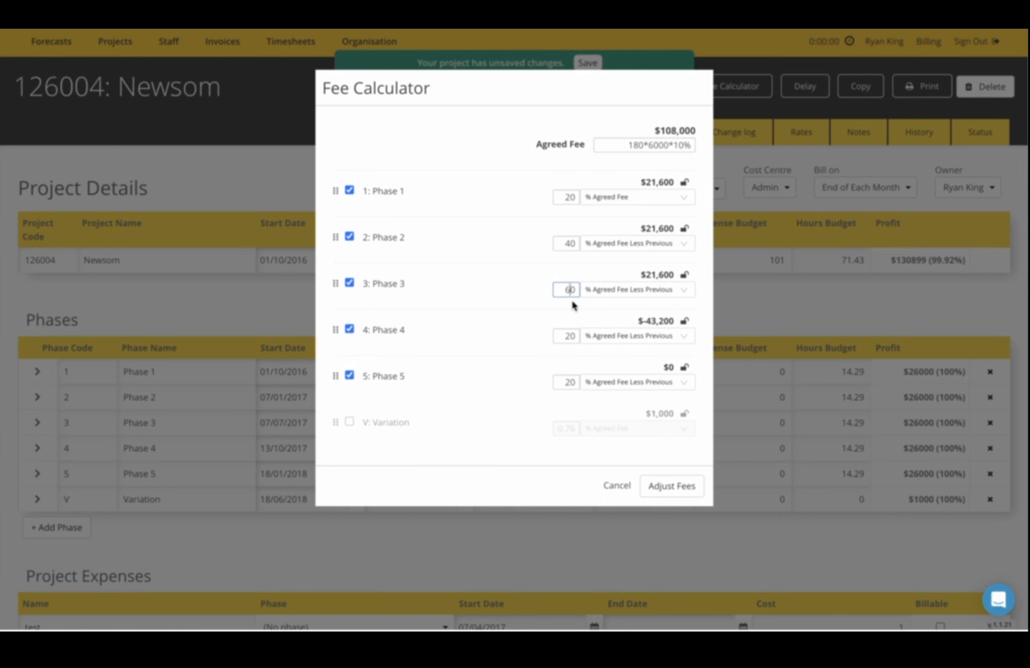
pyautogui.doubleClick(568, 336)
pyautogui.write('80')
pyautogui.doubleClick(570, 382)
pyautogui.write('100')
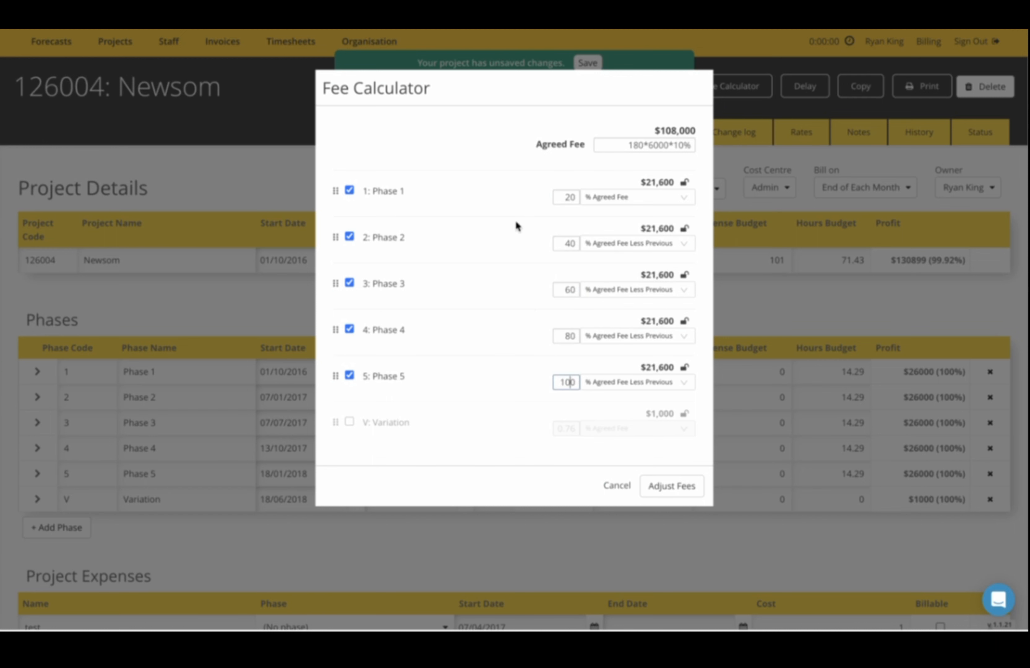
# Lock the fees of Phase 1 and Phase 2
pyautogui.click(684, 182)
pyautogui.click(687, 229)
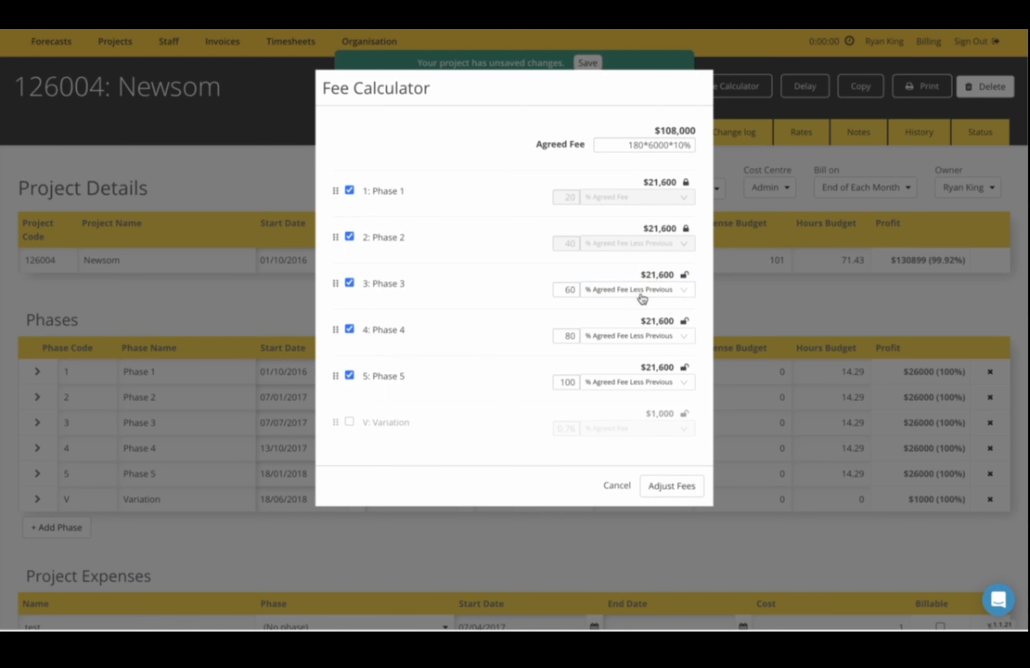
pyautogui.click(644, 309)
# Change the first factor of the agreed fee formula to 200 and apply the adjusted fees to the project
pyautogui.click(640, 146)
pyautogui.moveTo(640, 145); pyautogui.dragTo(625, 146)
pyautogui.write('20')
pyautogui.click(680, 491)
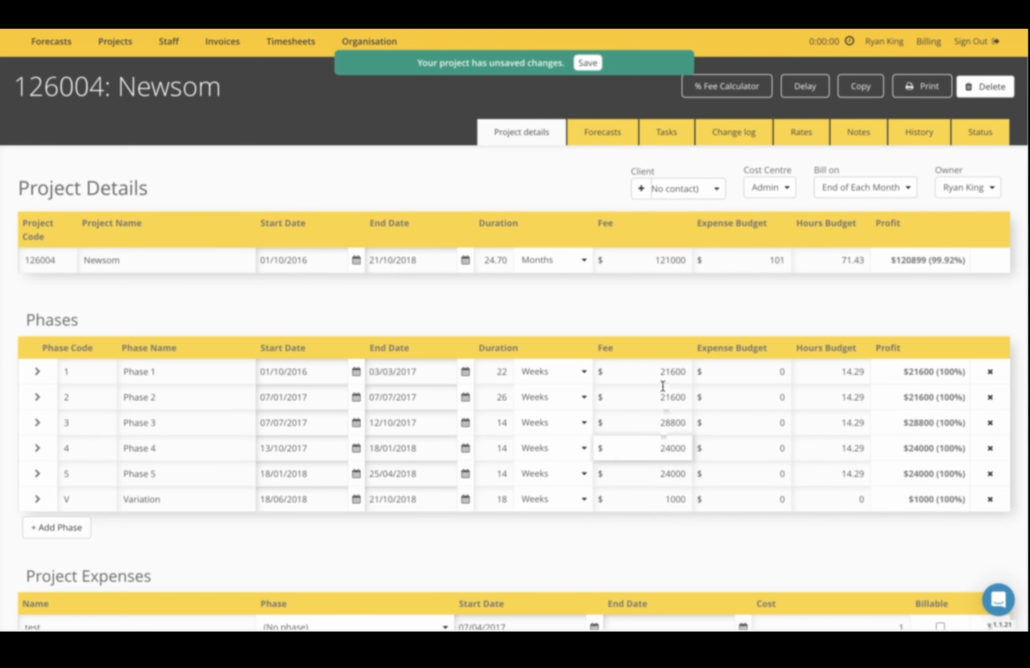